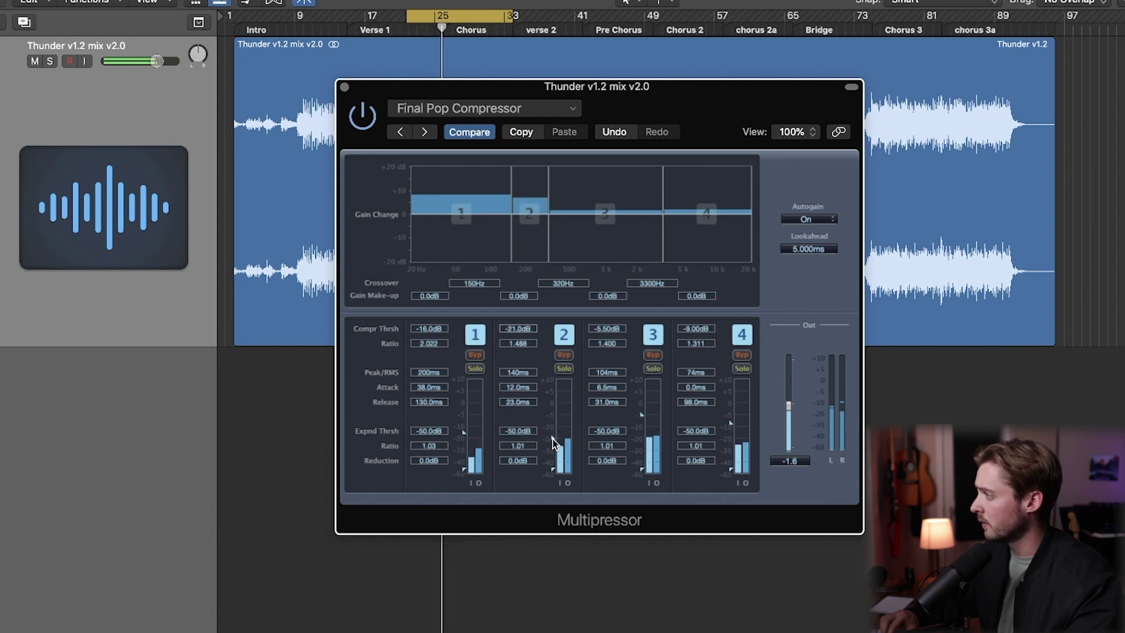
Lower the compression threshold of the Multipressor's first band to -19.5 dB
drag(464, 432, 481, 433)
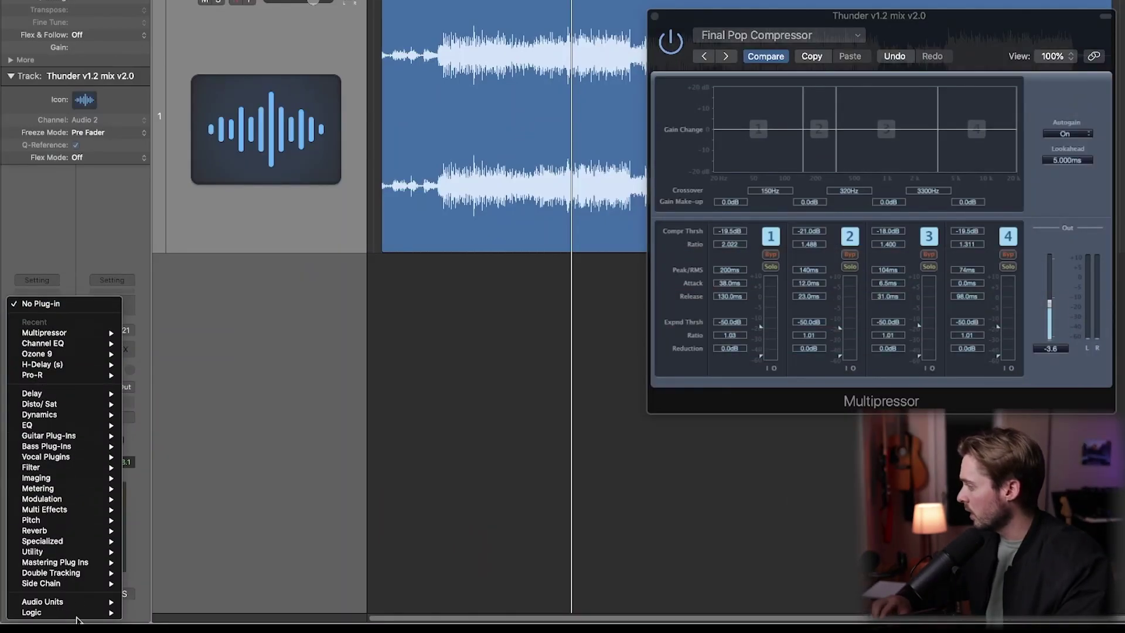
Insert a Vintage Tube EQ on the track after the Multipressor and load its Master Shine mix bus preset
mouse_move(82, 613)
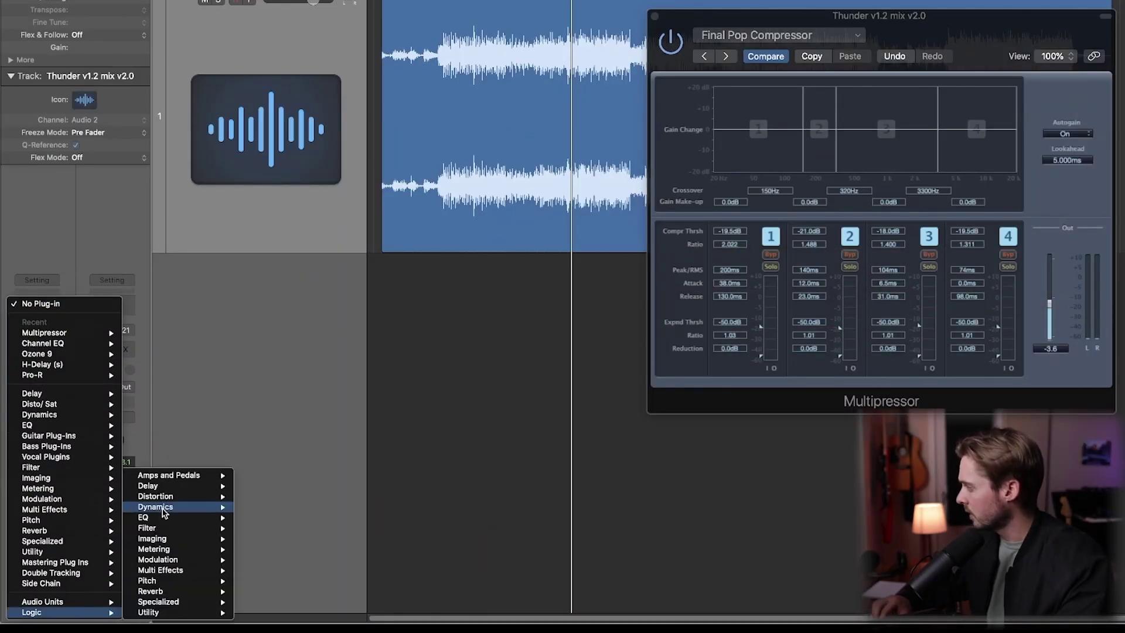
mouse_move(162, 518)
mouse_move(298, 564)
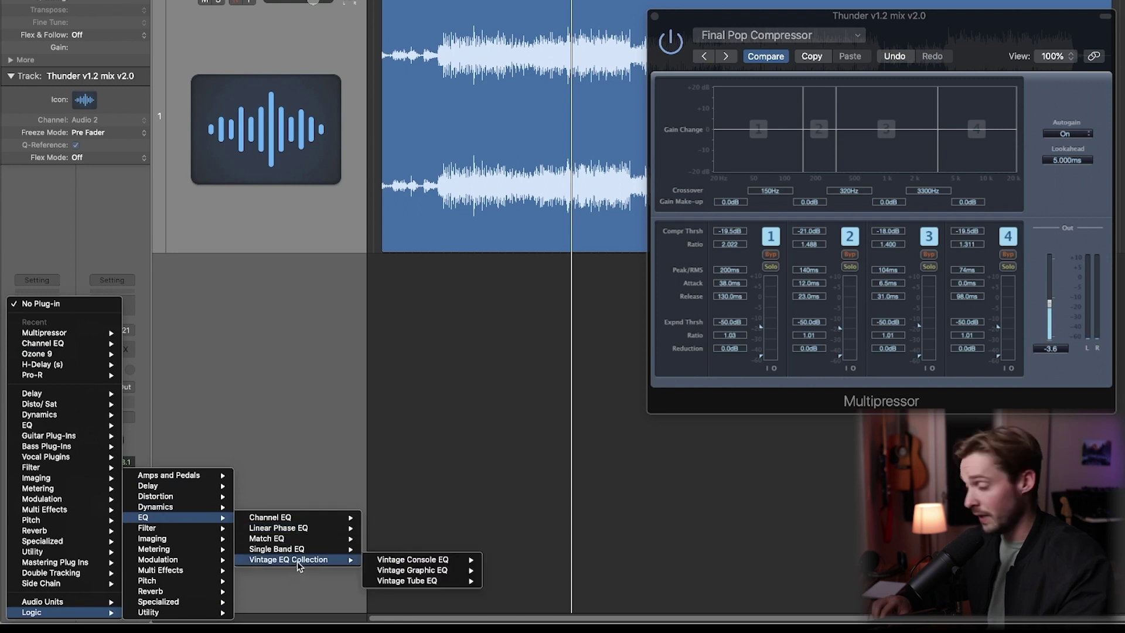
mouse_move(455, 561)
click(498, 560)
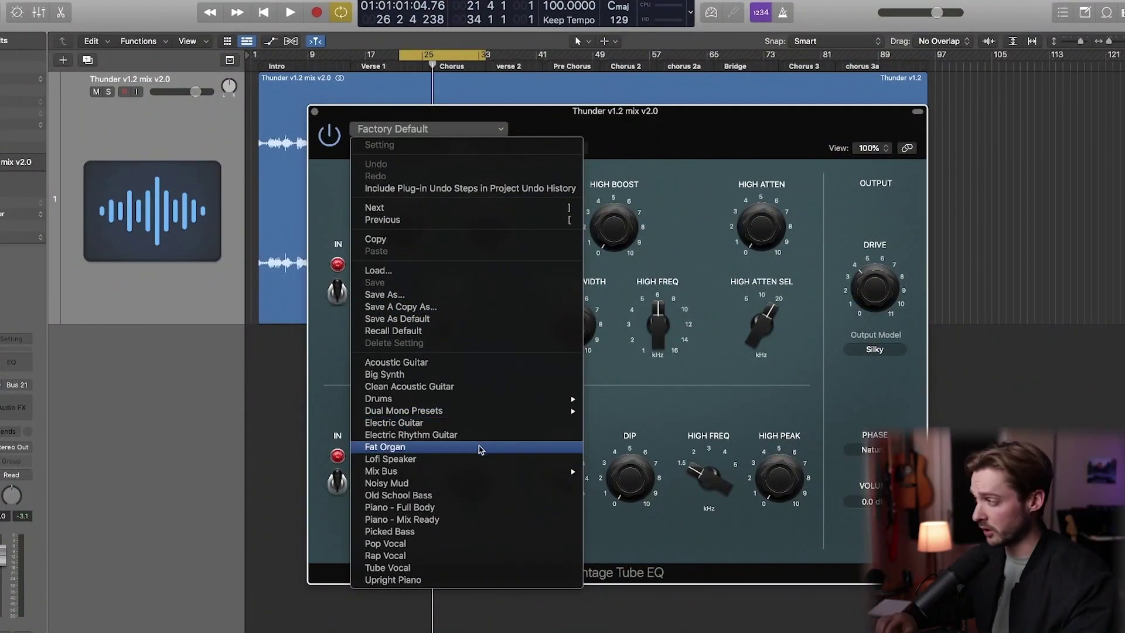
mouse_move(422, 475)
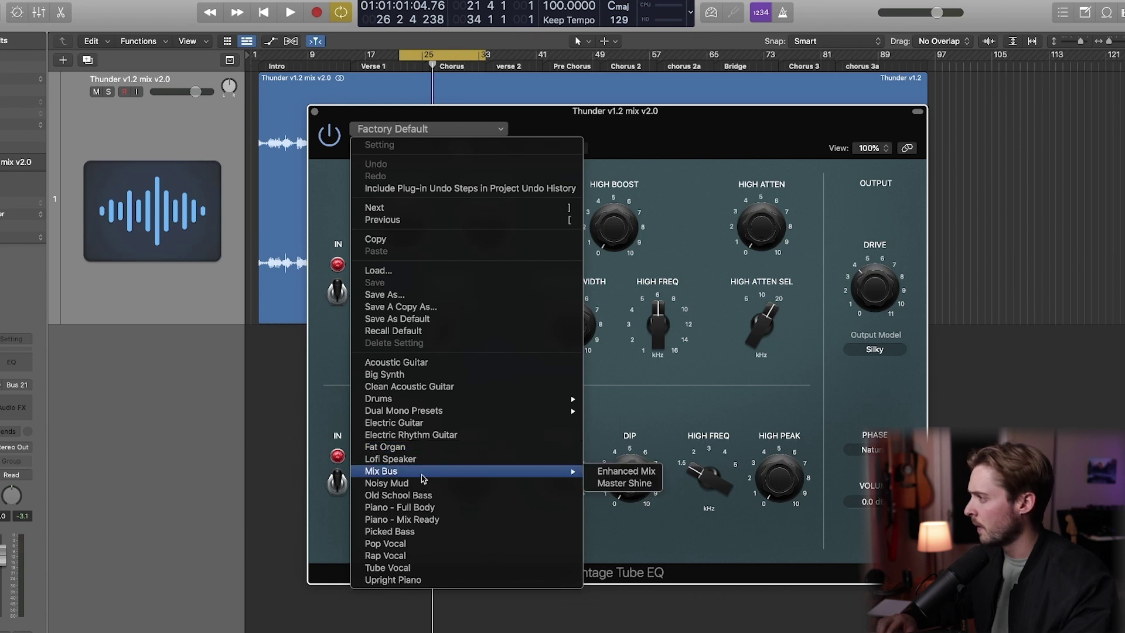
click(644, 484)
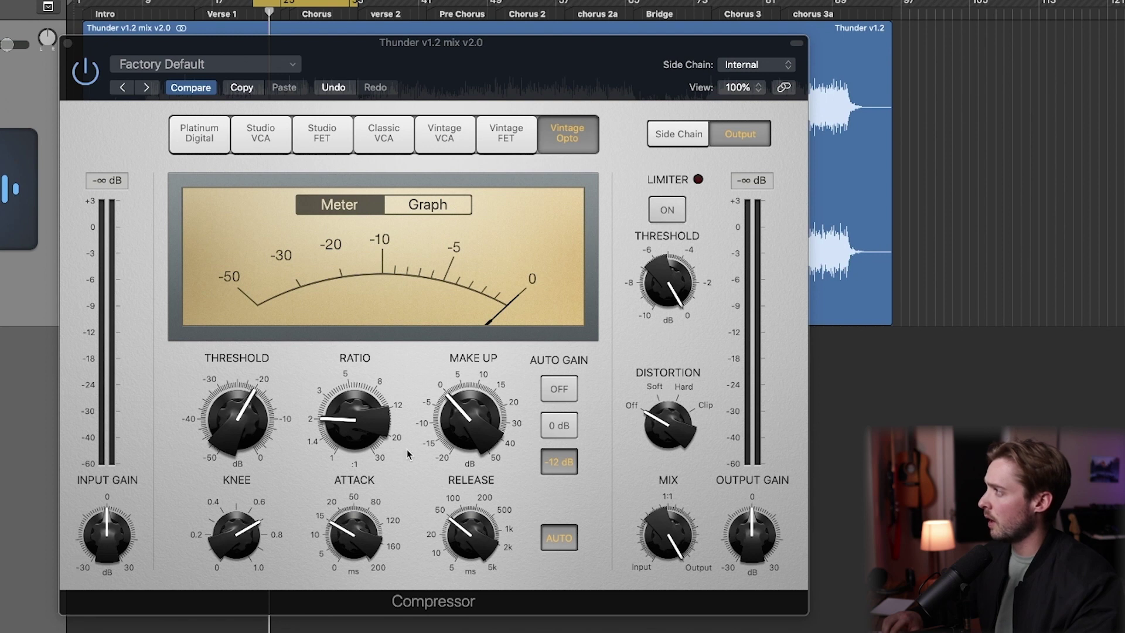
Set the Compressor's ratio to 1.2:1, slow the attack to nearly 120 ms and shorten the release to below 20 ms
drag(325, 427, 325, 448)
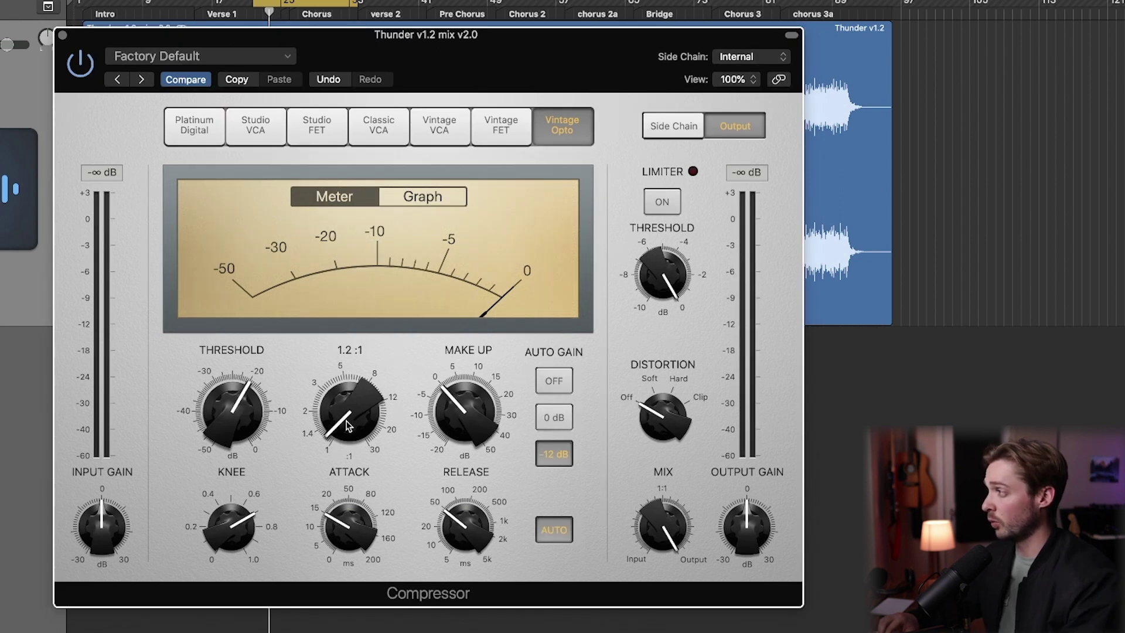
drag(346, 424, 344, 421)
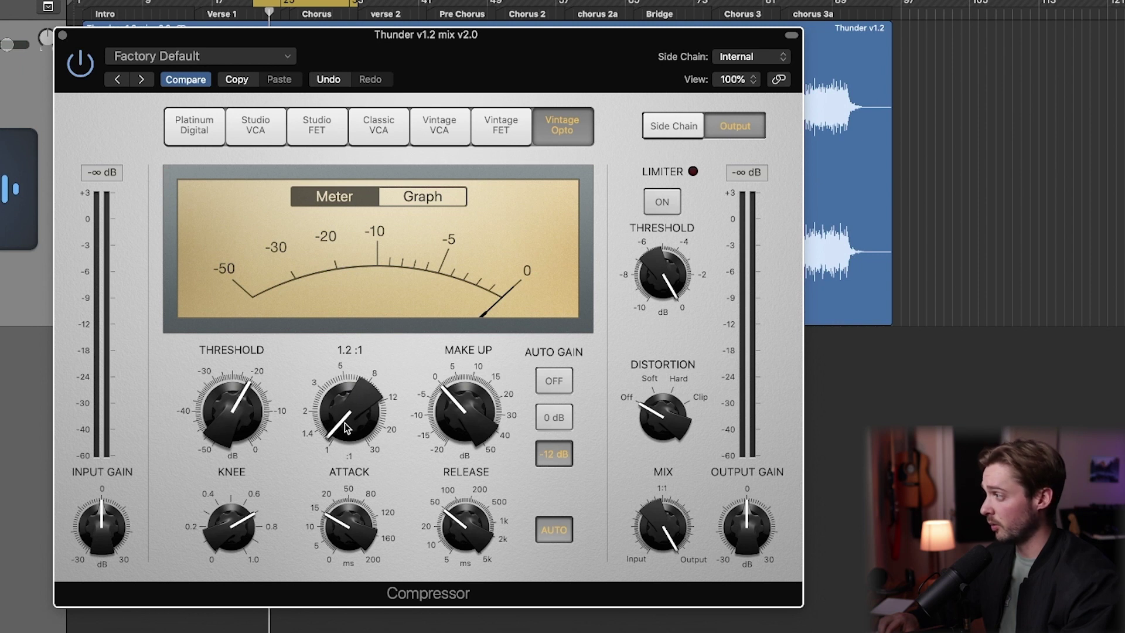
drag(354, 543, 352, 496)
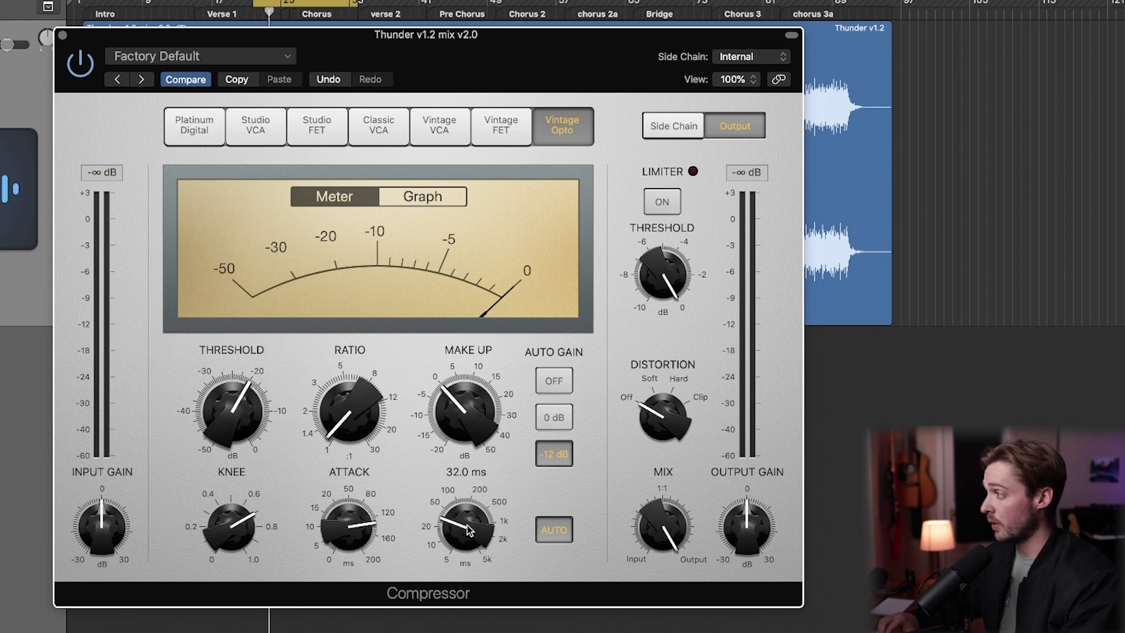
drag(460, 543, 458, 544)
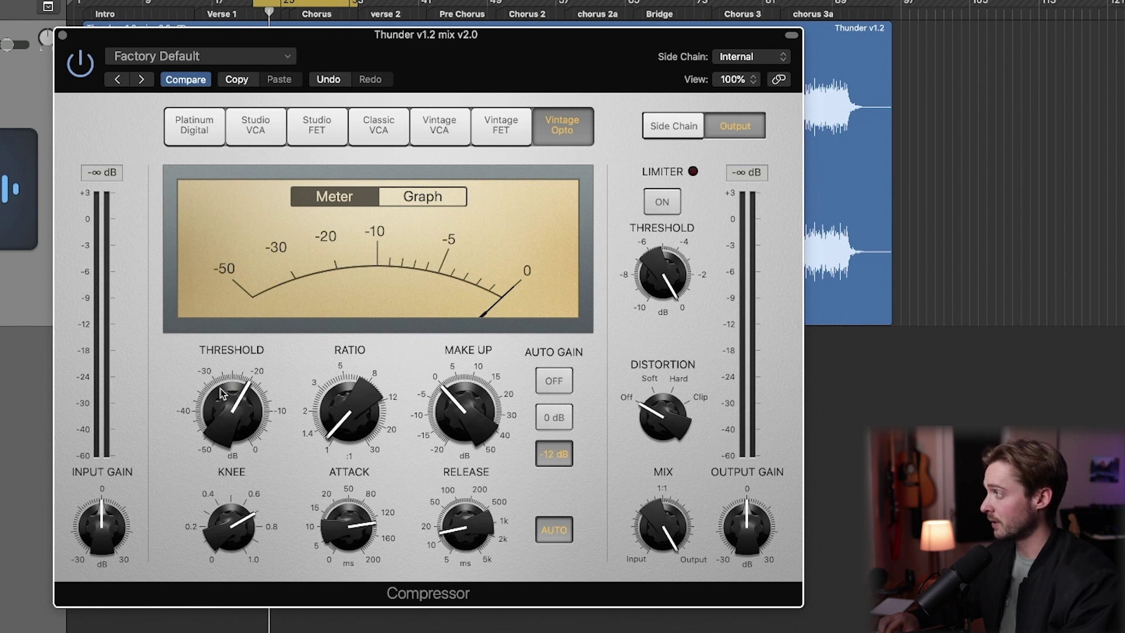
While the song plays, lower the Compressor's threshold to near -50 dB and raise its input gain to about +3.5 dB
key(space)
drag(240, 397, 203, 496)
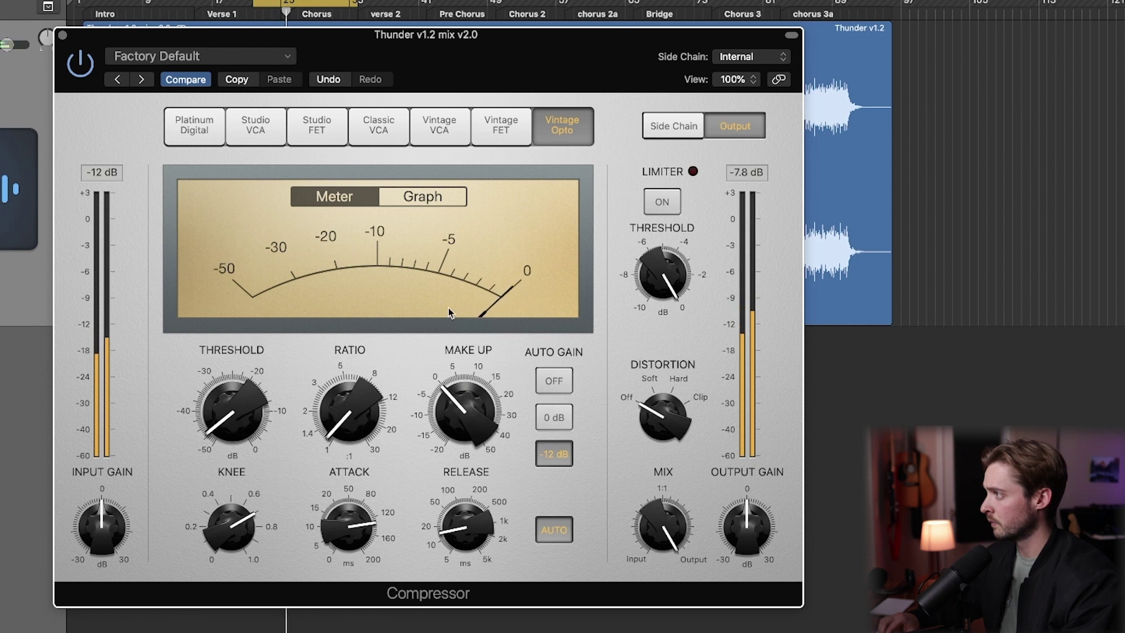
drag(237, 405, 239, 412)
drag(98, 527, 97, 521)
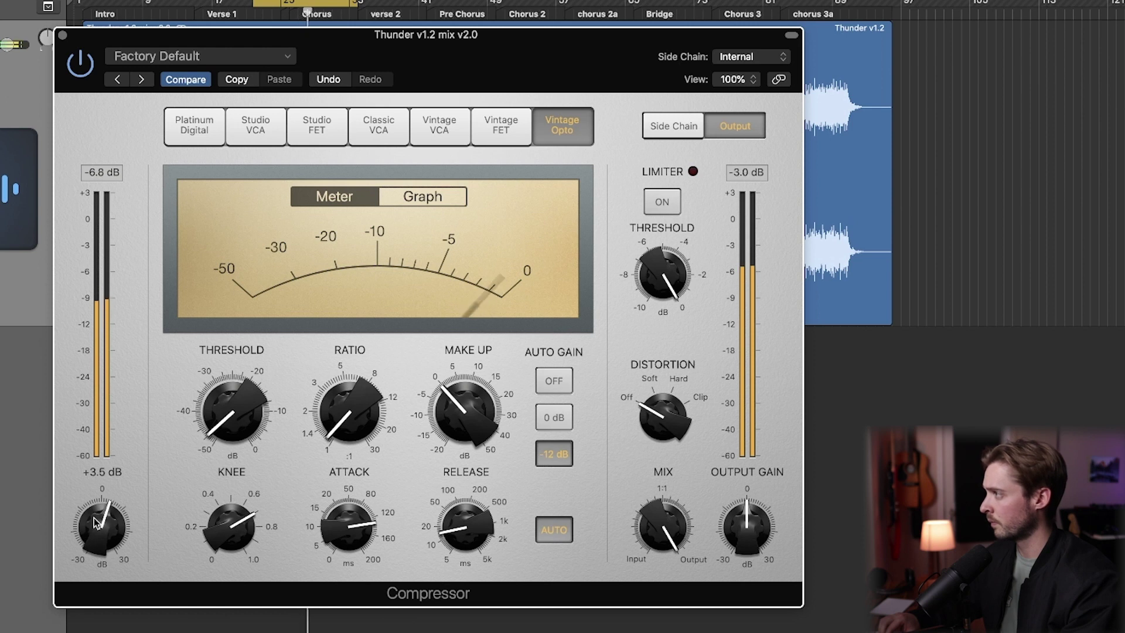
Turn off the Compressor's Auto Gain, raise its mix past 70% during playback, and close the plug-in
click(553, 380)
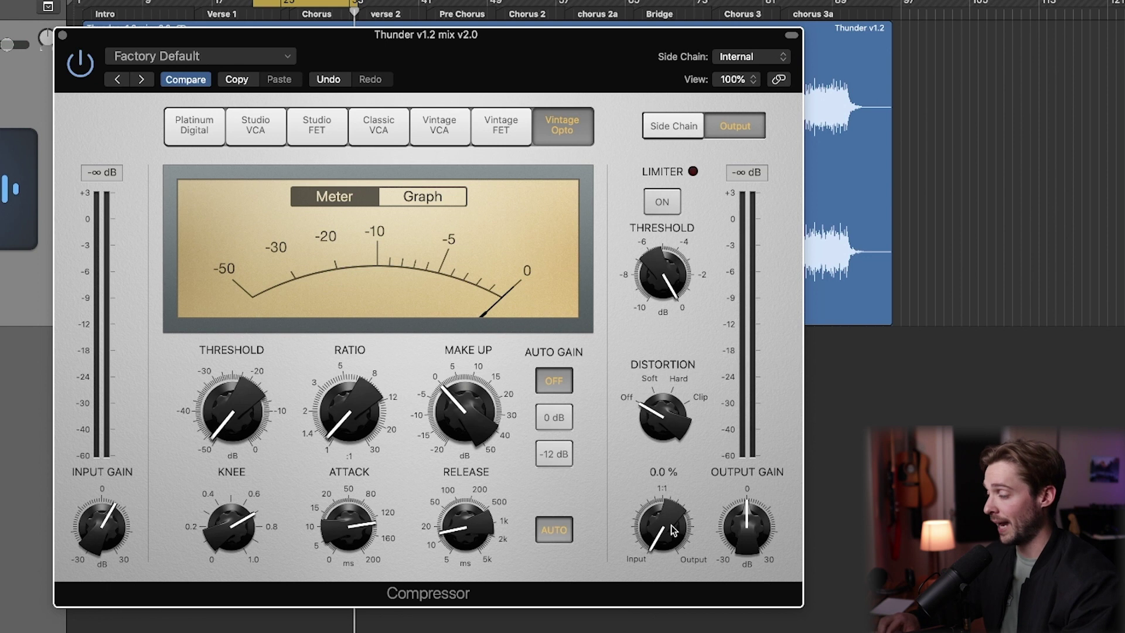
key(space)
drag(670, 525, 670, 502)
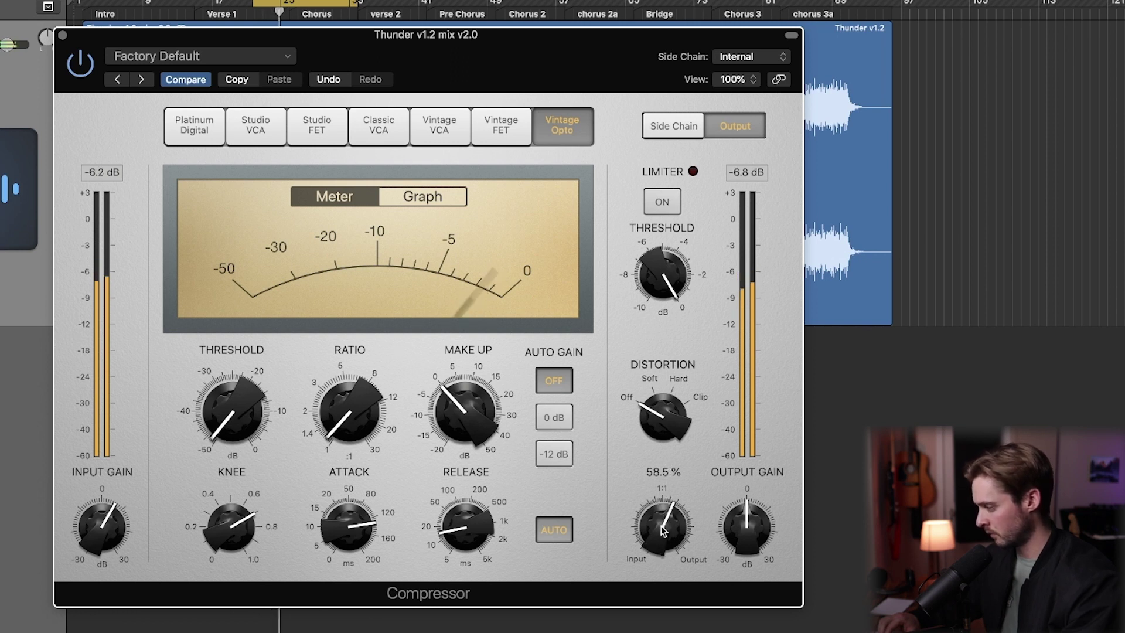
drag(660, 523, 664, 518)
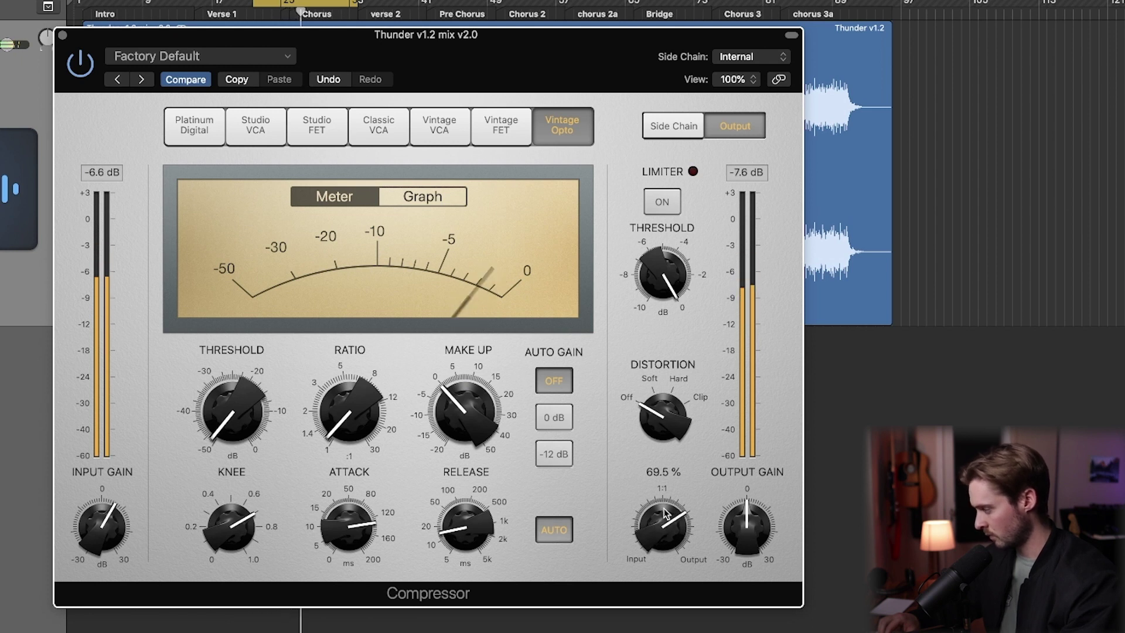
drag(666, 513, 667, 506)
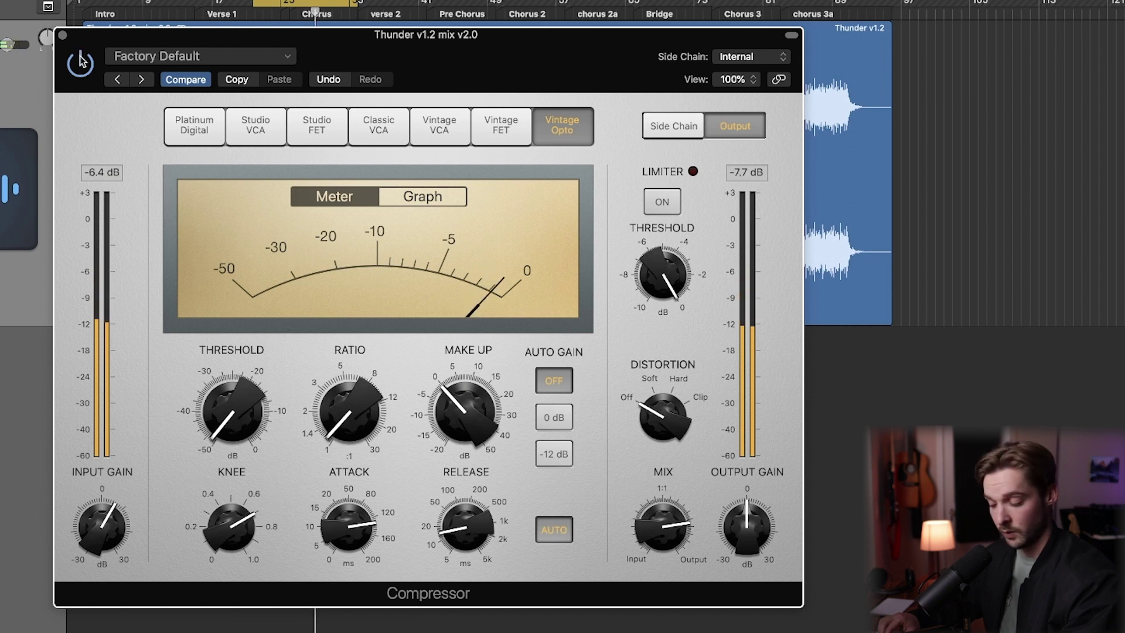
click(57, 33)
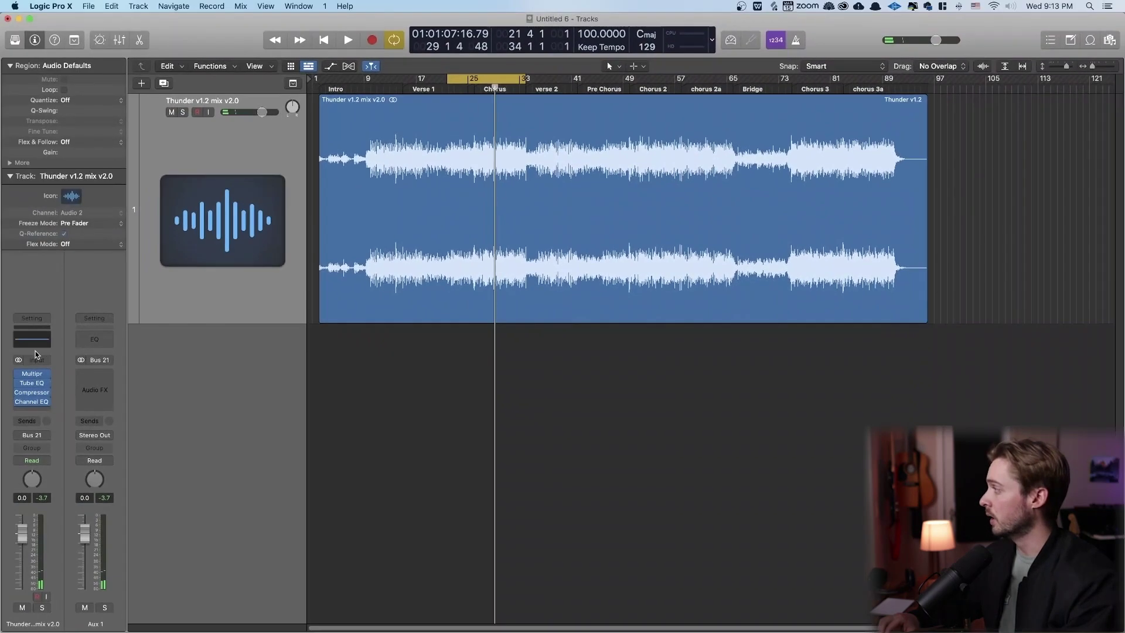
Shape the Channel EQ with subtle moves during playback, including -0.7 dB at 177 Hz and +0.8 dB at 5100 Hz, and close it
click(28, 340)
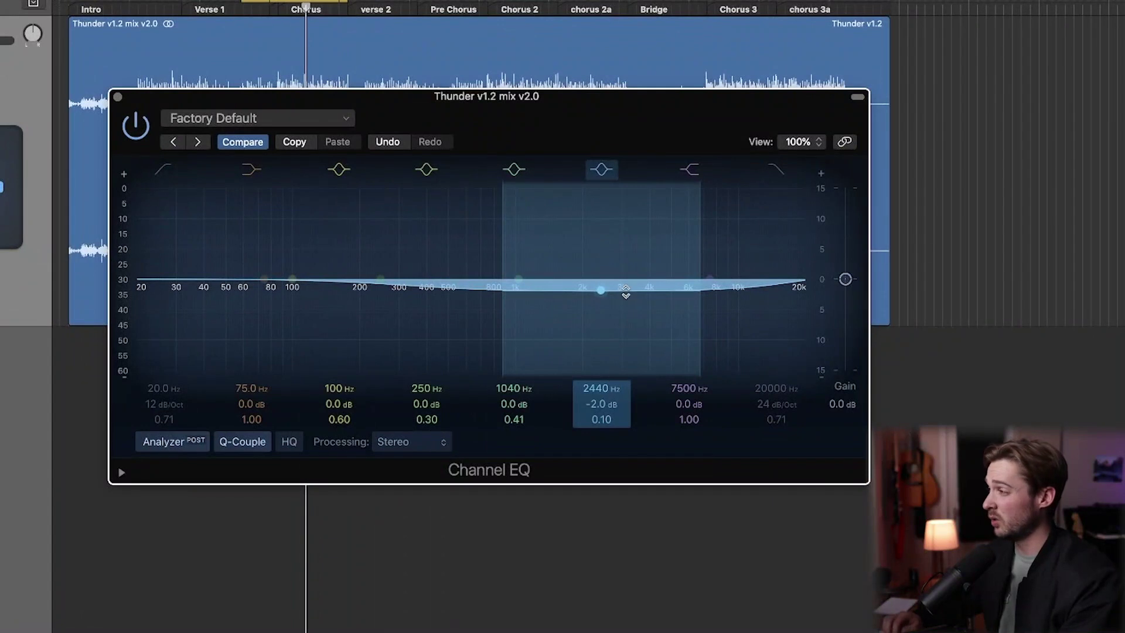
drag(601, 298, 601, 282)
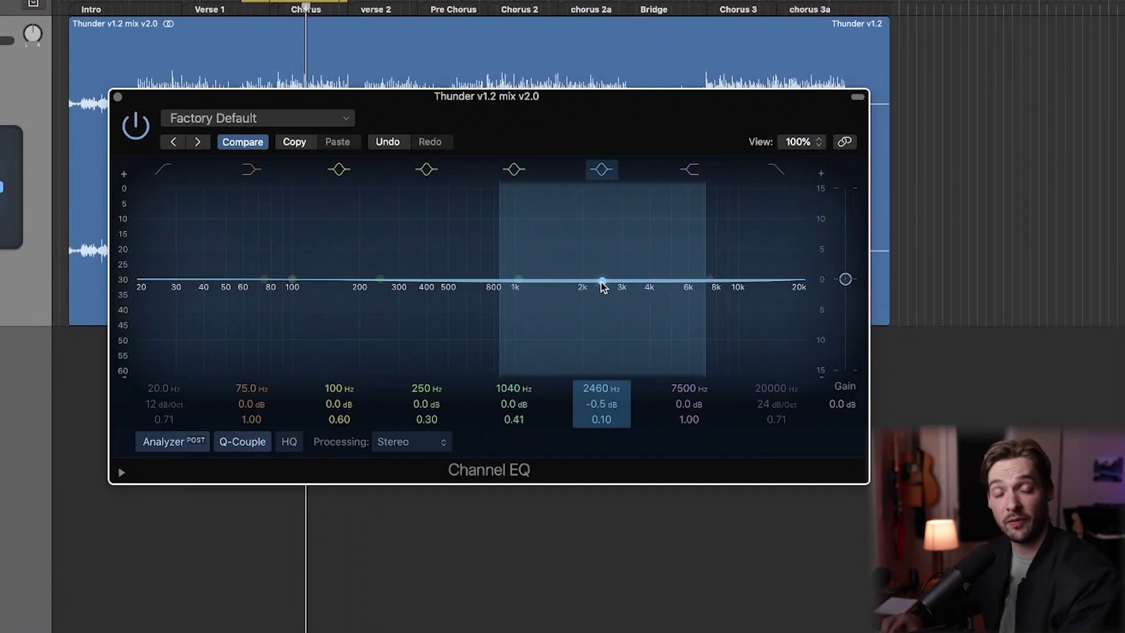
key(space)
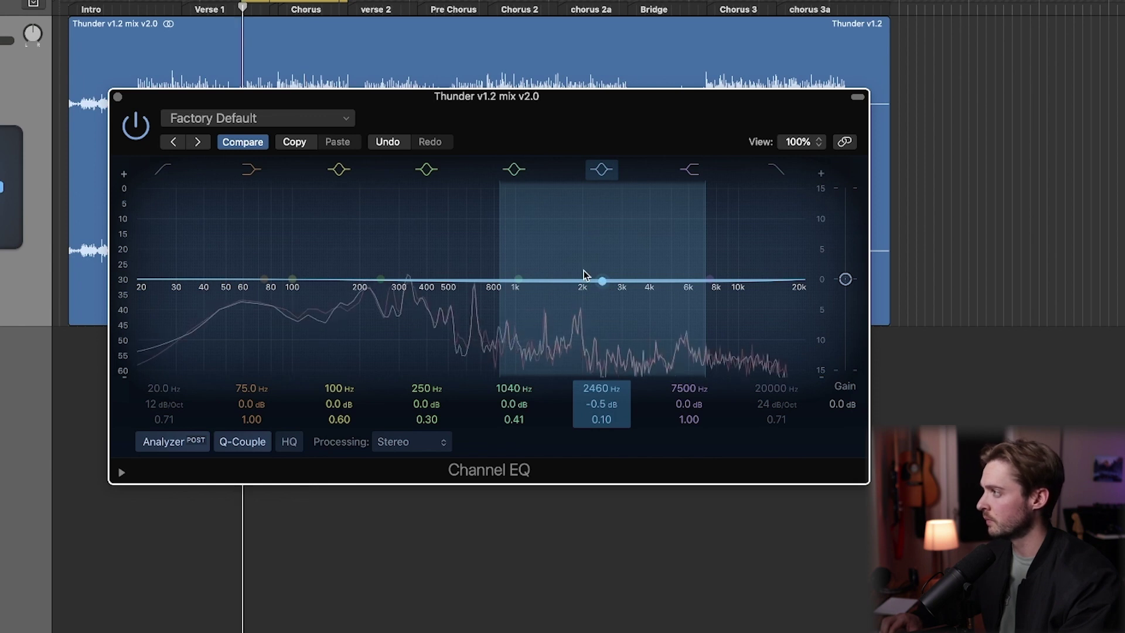
drag(601, 279, 387, 280)
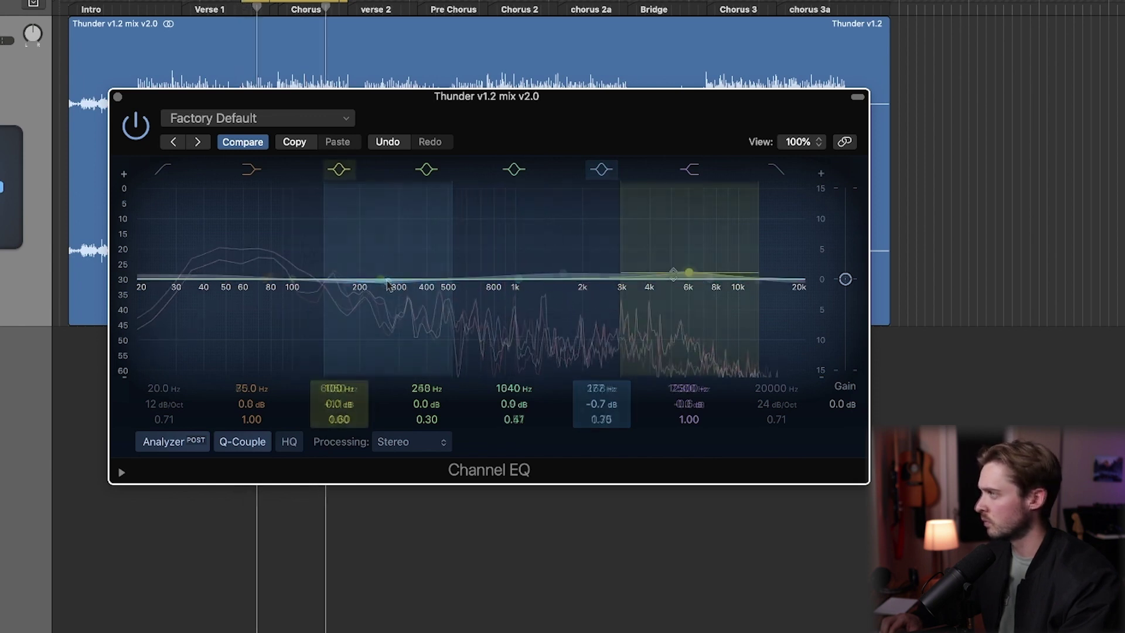
mouse_move(680, 274)
mouse_down()
mouse_move(689, 273)
mouse_move(672, 273)
mouse_up()
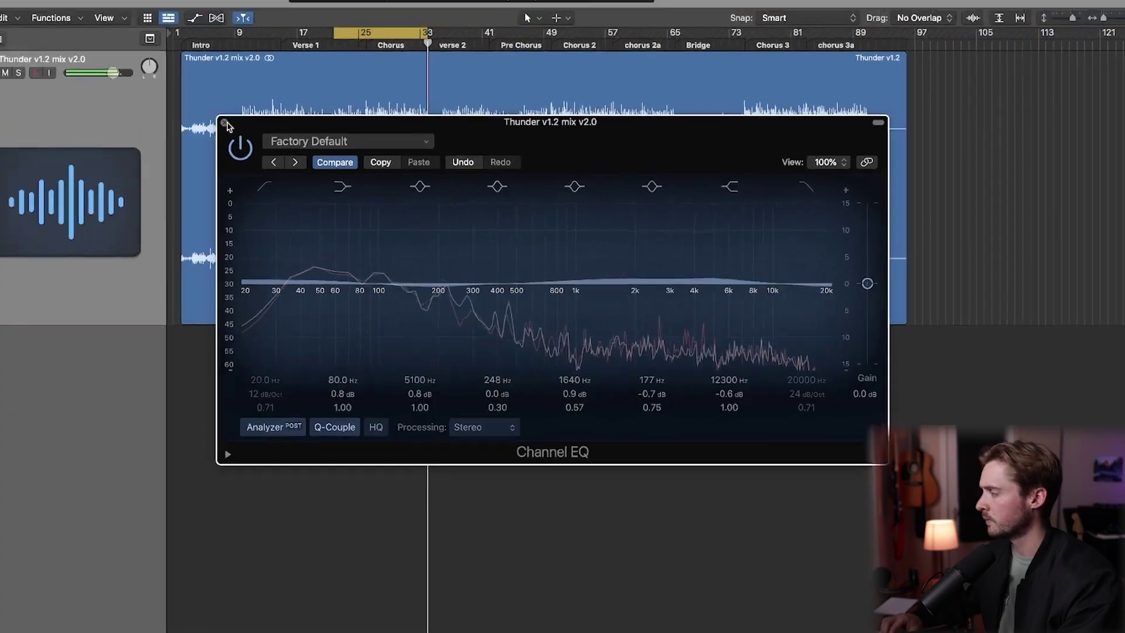
key(super+w)
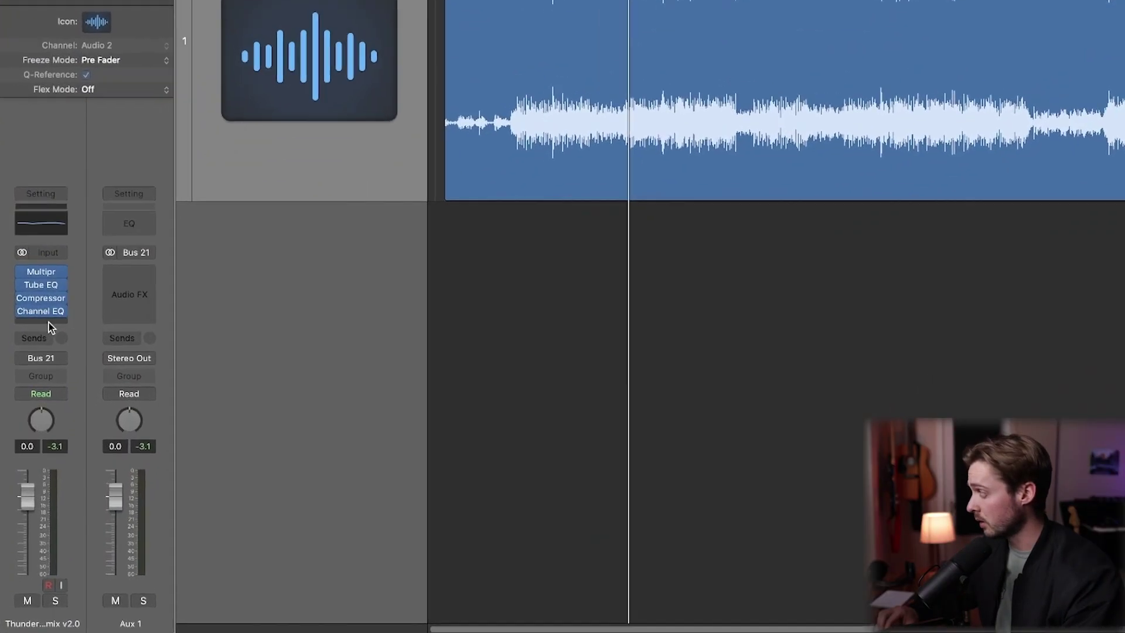
Insert a stereo Limiter on the track after the Channel EQ
click(37, 409)
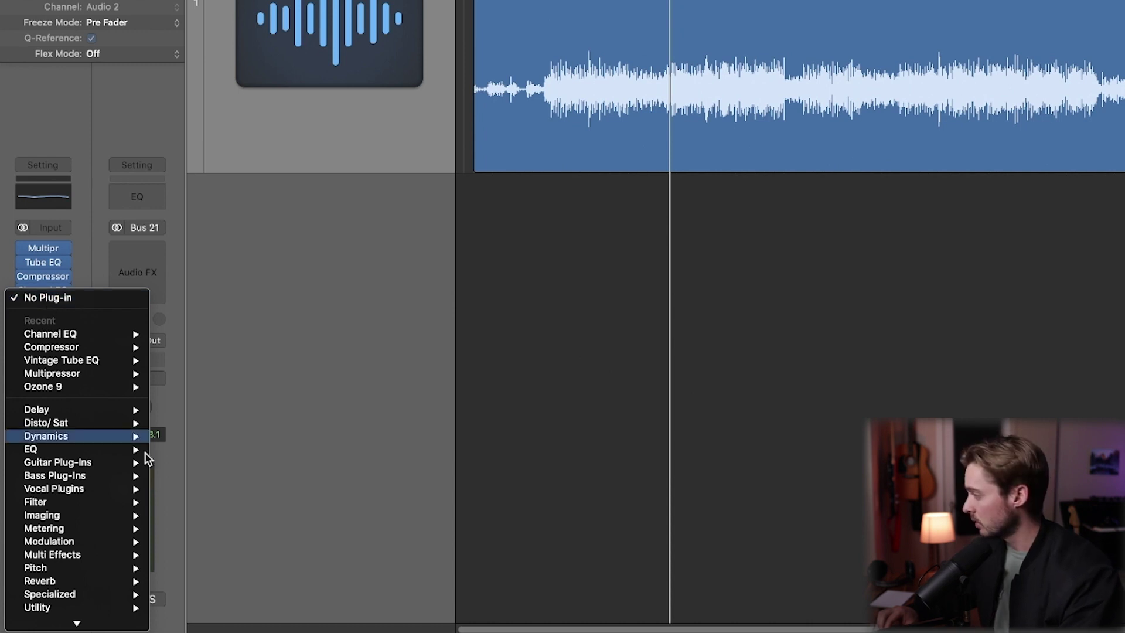
mouse_move(92, 626)
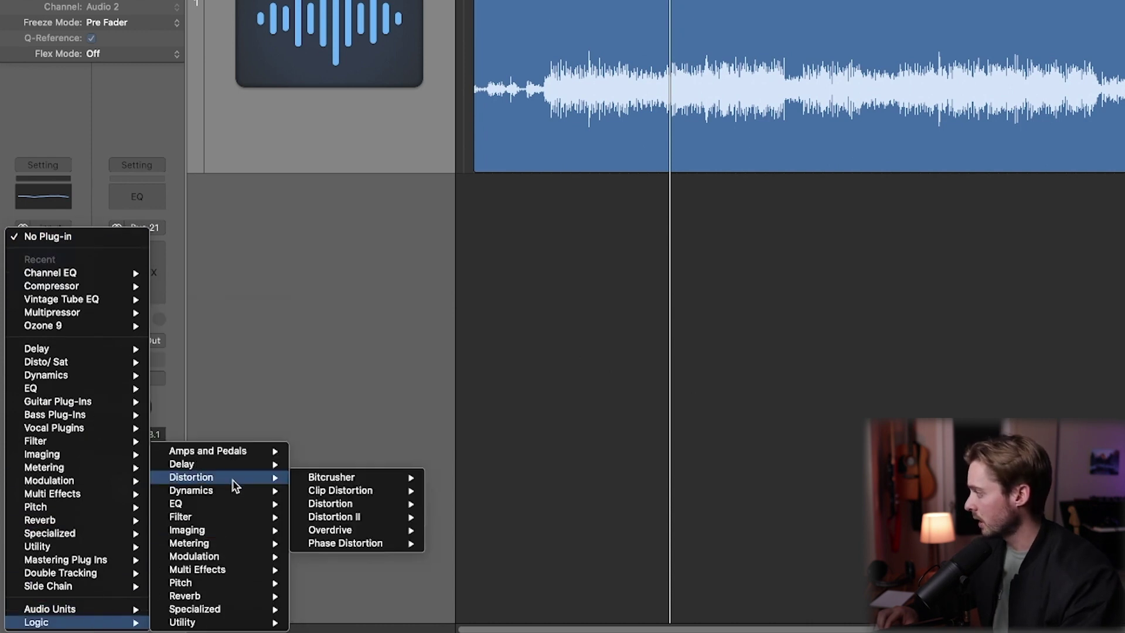
mouse_move(234, 491)
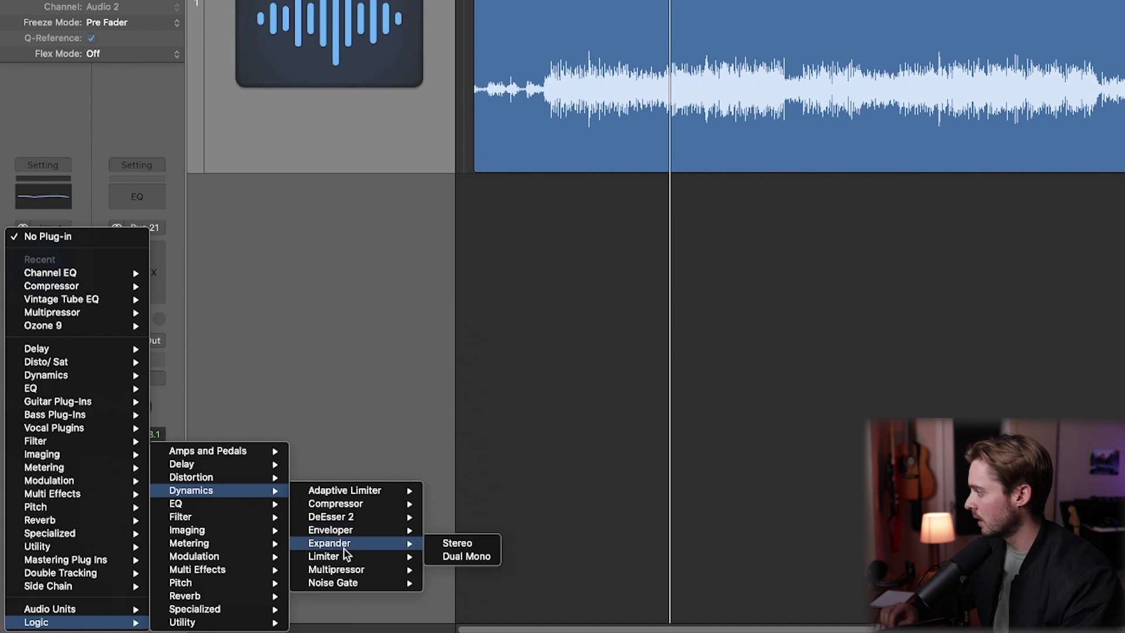
mouse_move(345, 555)
click(463, 555)
Insert a stereo Loudness Meter on the track after the Limiter
click(71, 304)
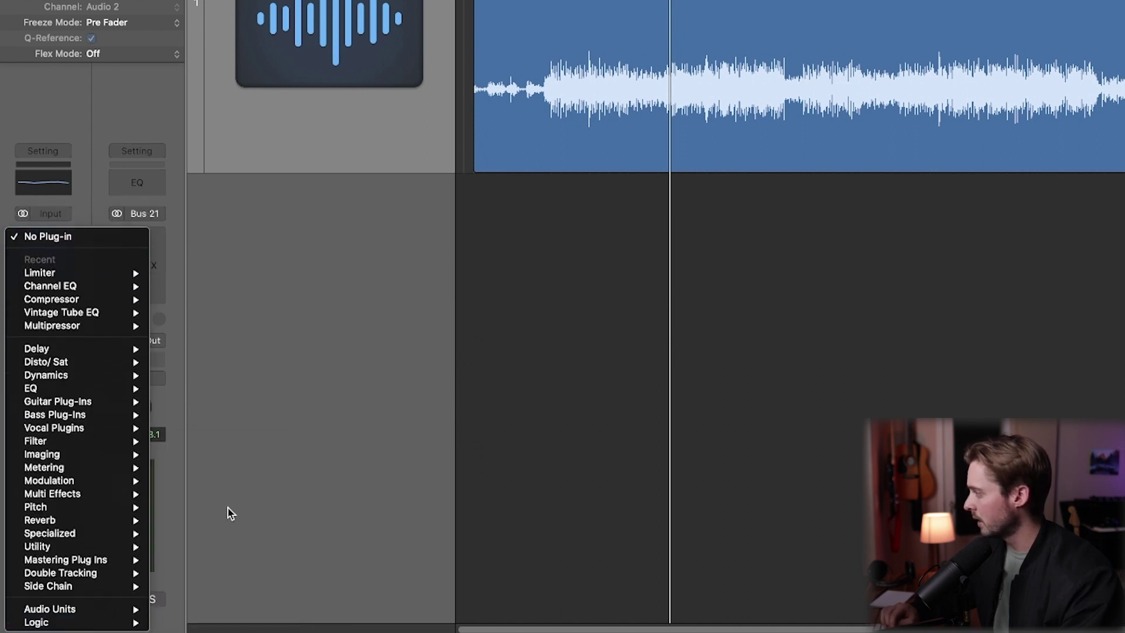
mouse_move(117, 622)
mouse_move(251, 544)
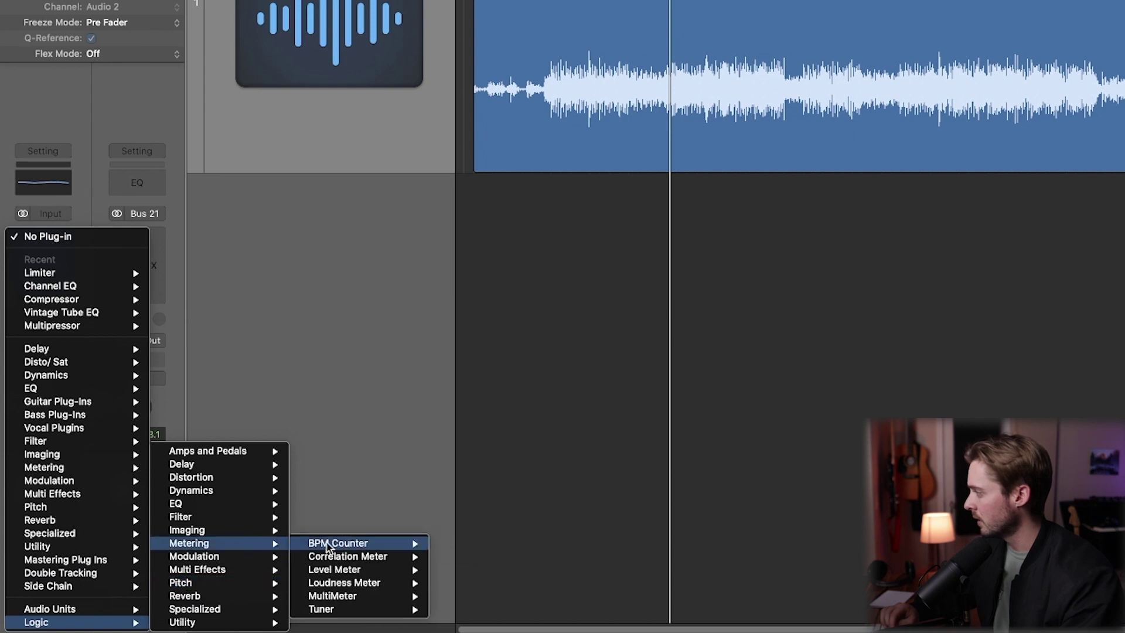
mouse_move(356, 584)
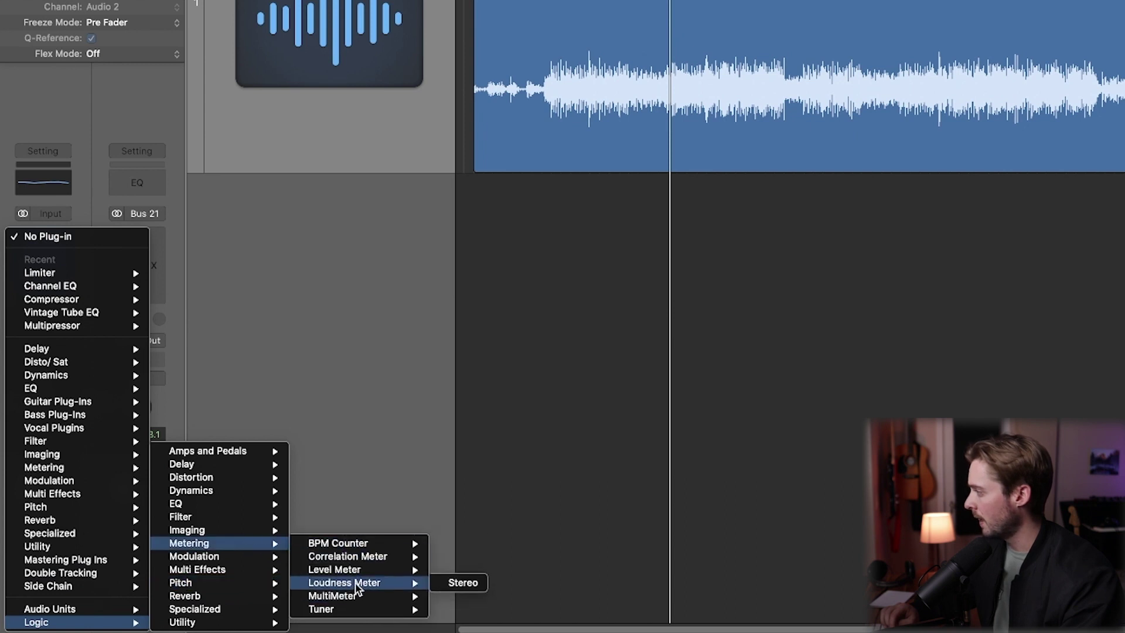
click(440, 582)
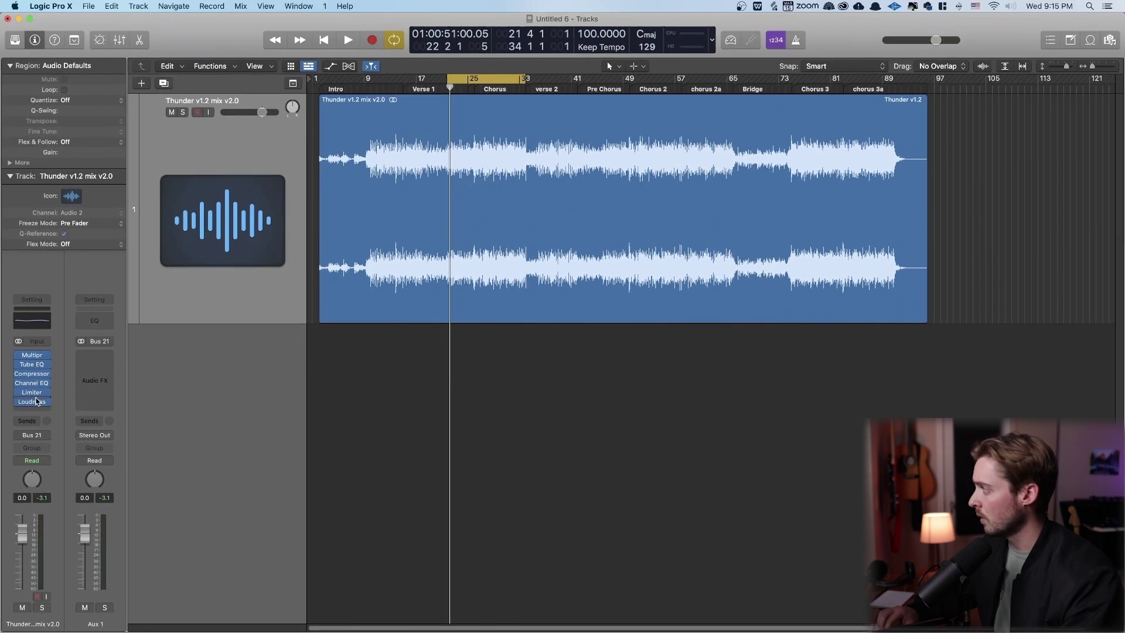
Open the Limiter and Loudness Meter plug-ins and arrange their windows side by side over the track area
click(32, 392)
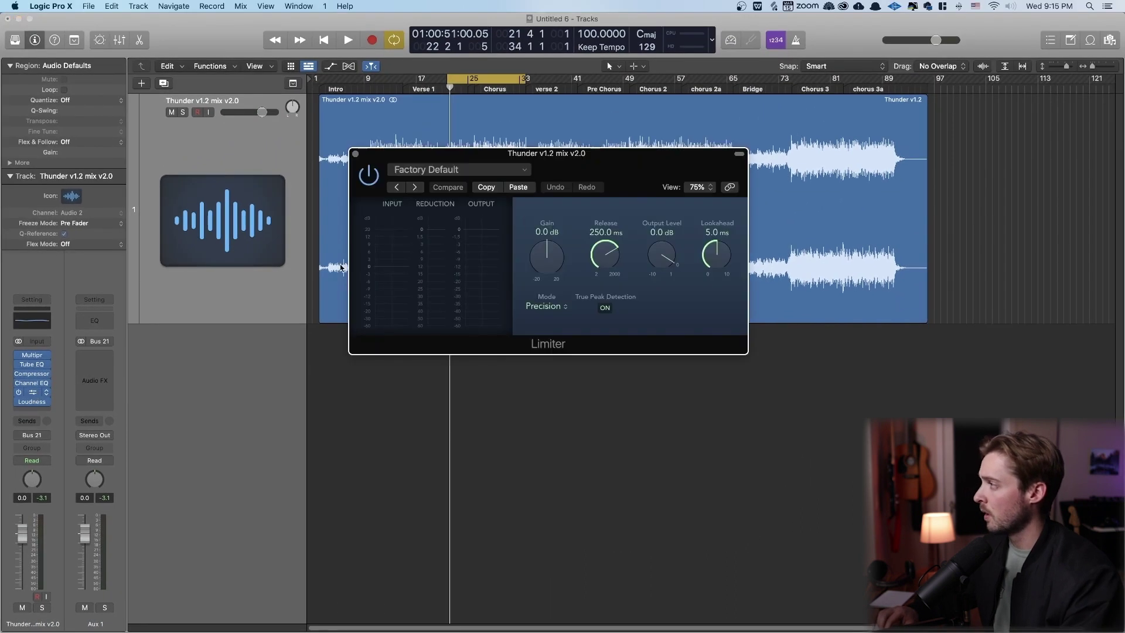
drag(583, 165, 477, 170)
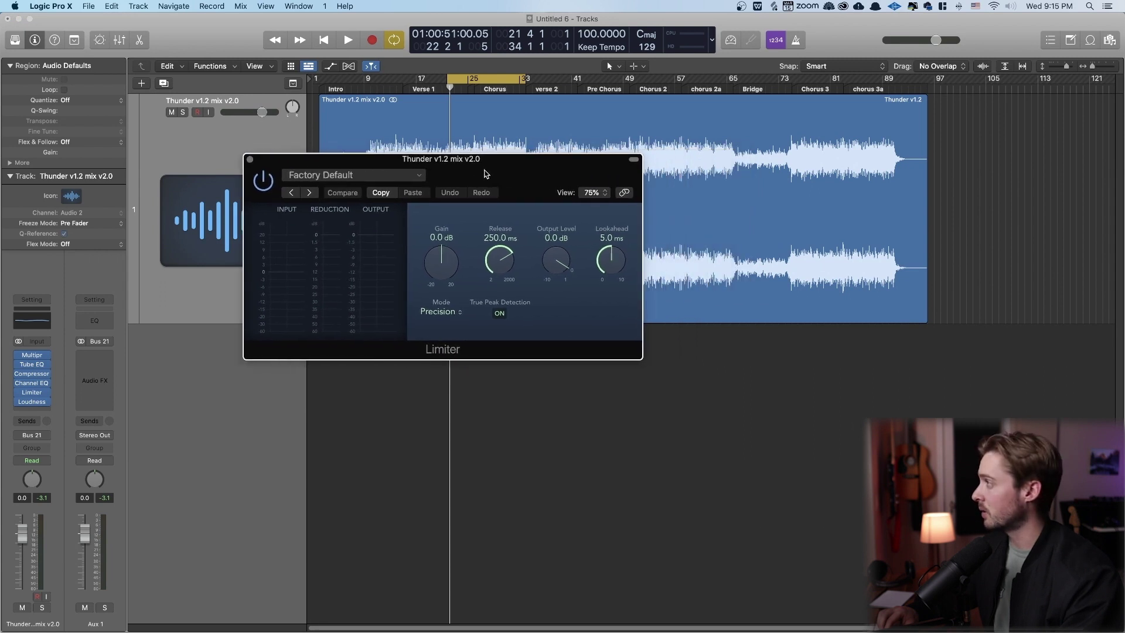
click(34, 403)
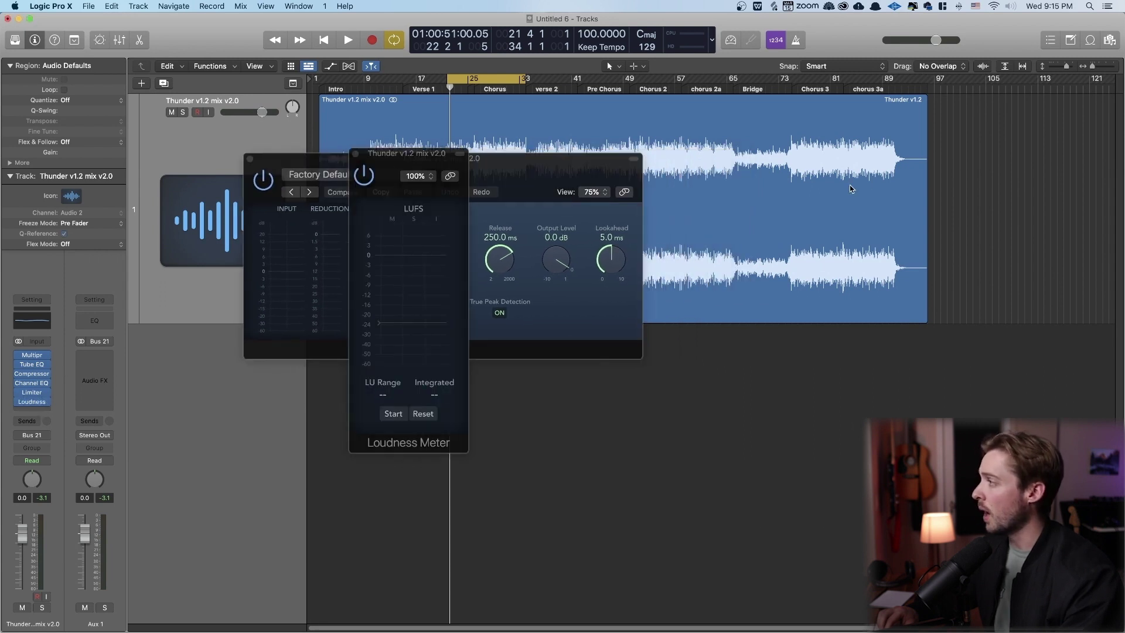
drag(382, 161, 796, 152)
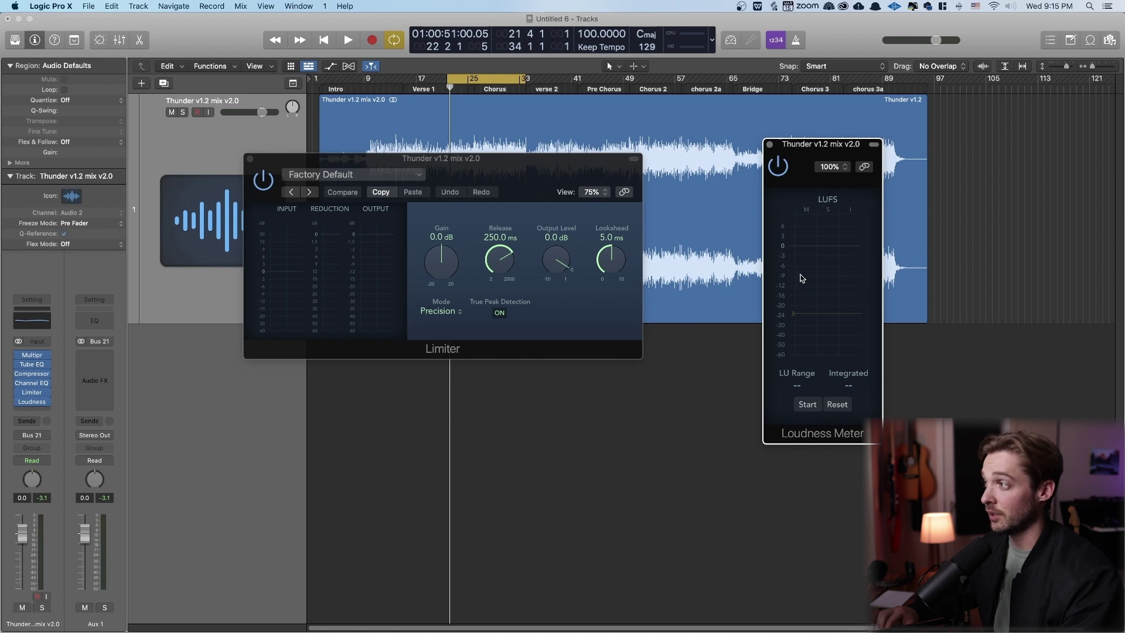